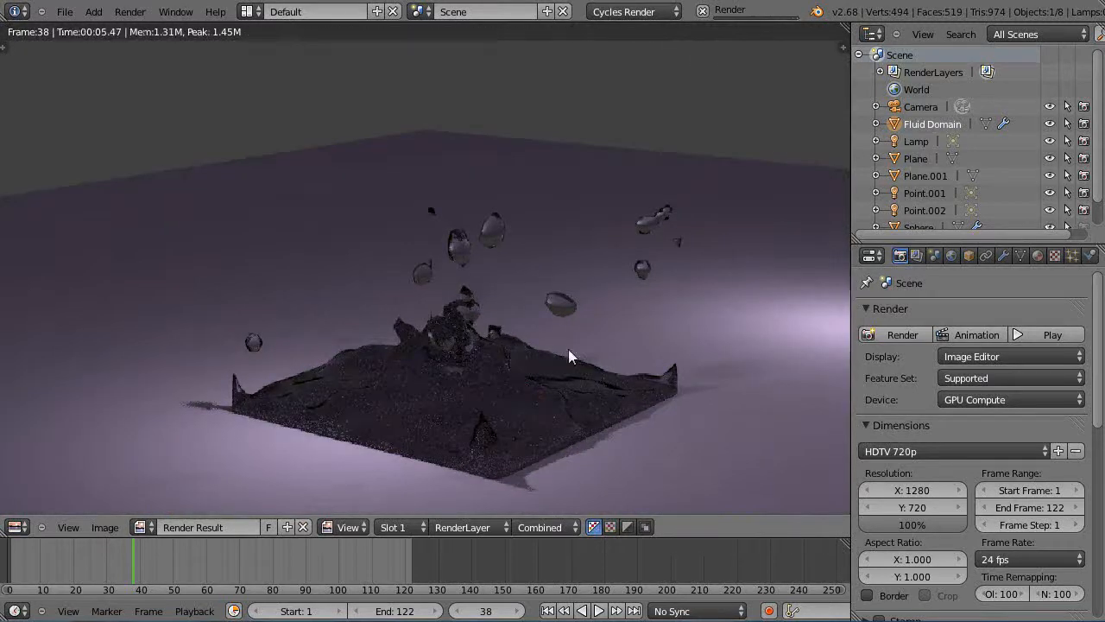
Close the render result and apply the HDTV 720p preset to the render dimensions
key(Escape)
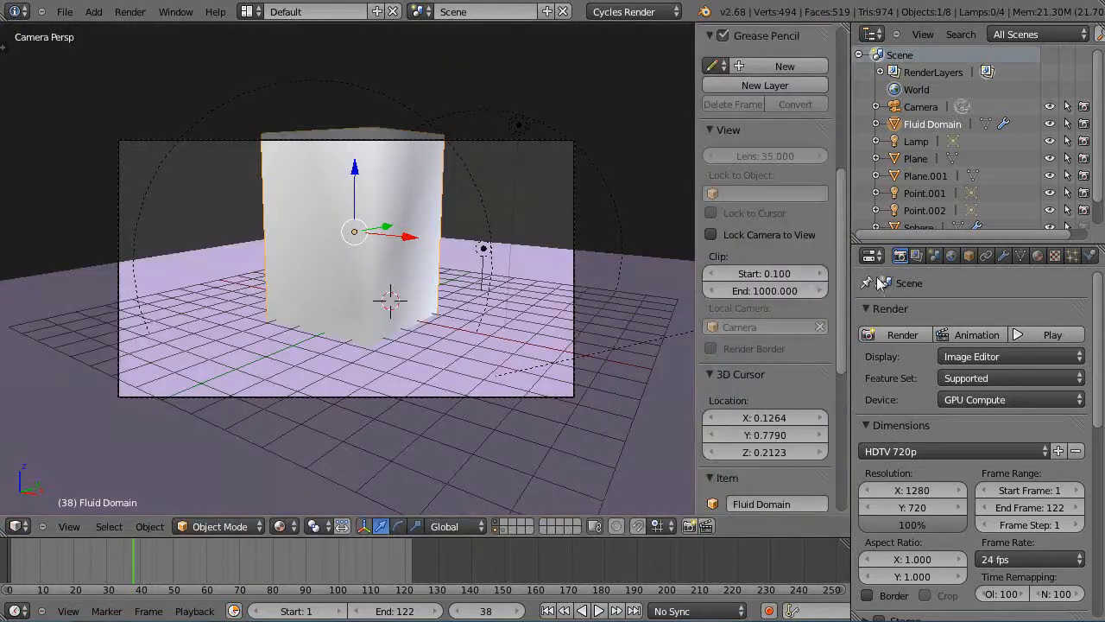
scroll(1009, 384, down, 2)
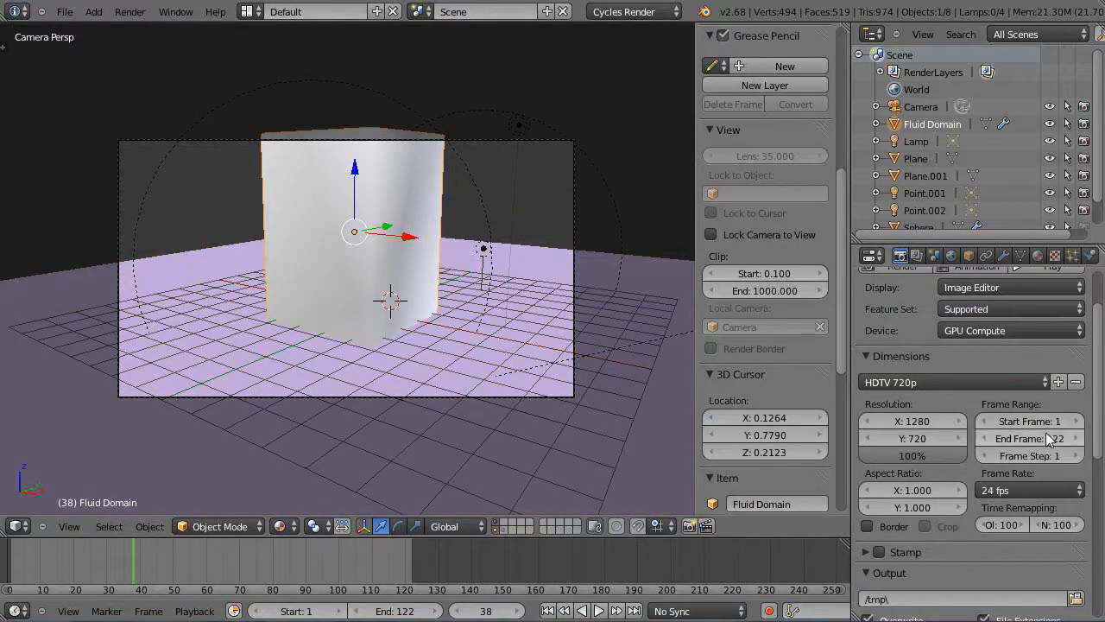
click(1045, 383)
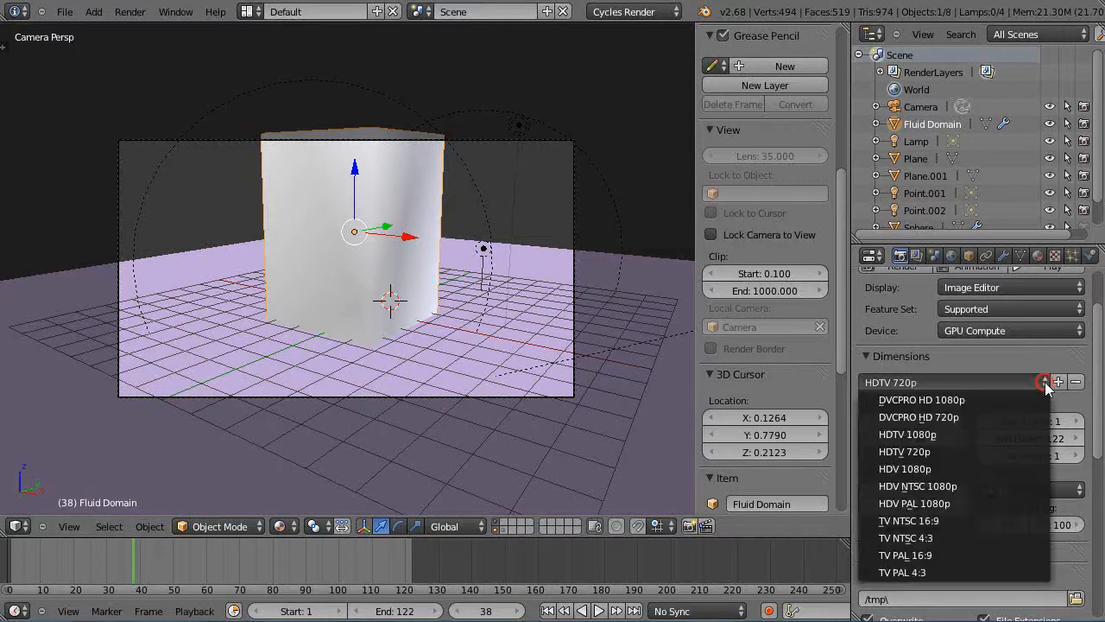
click(904, 454)
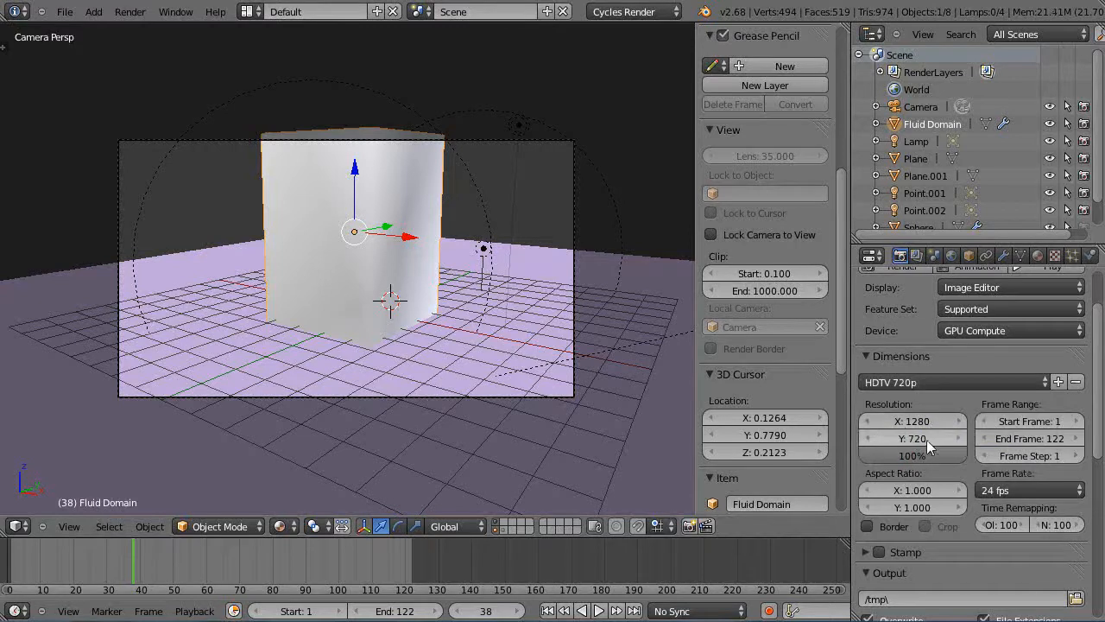
Switch the render output format to AVI JPEG and back to PNG
scroll(929, 436, down, 6)
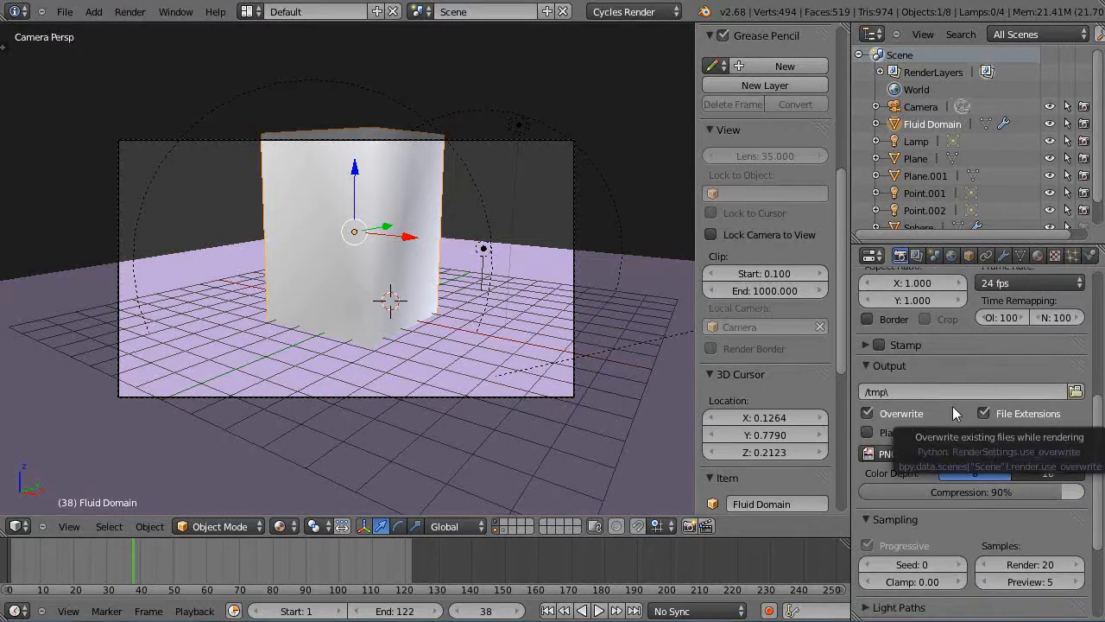
scroll(985, 432, down, 1)
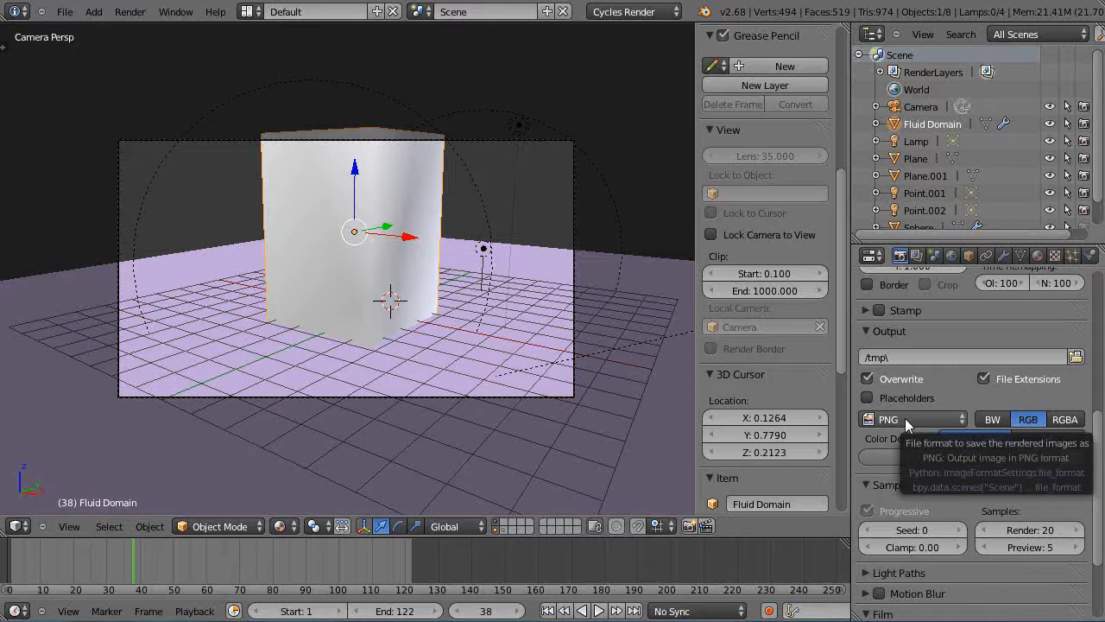
click(964, 419)
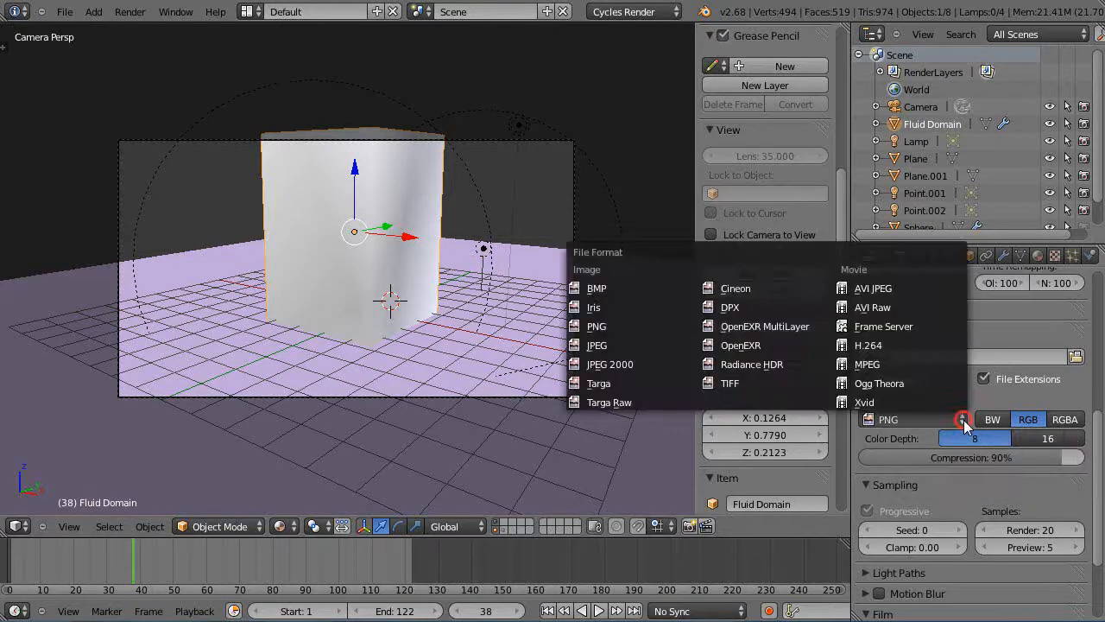
click(857, 288)
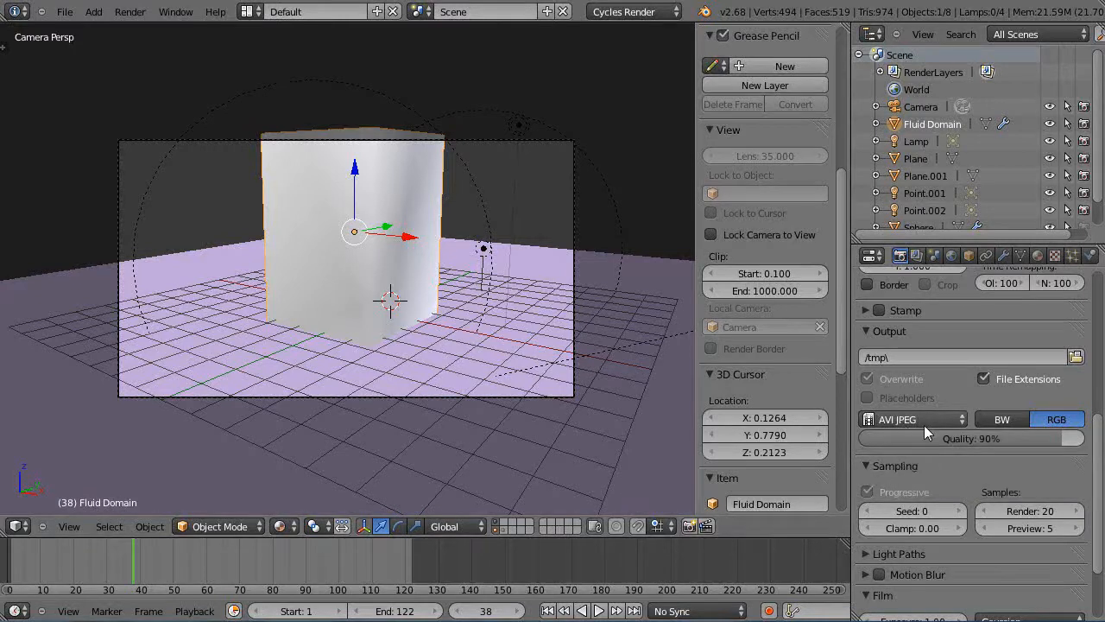
click(924, 424)
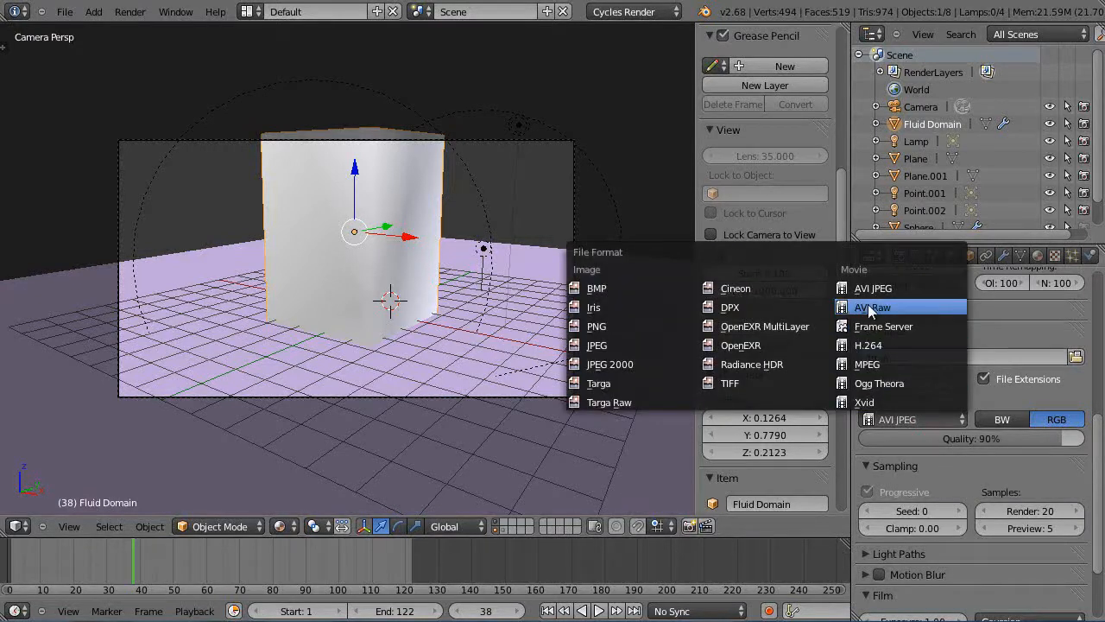
click(594, 326)
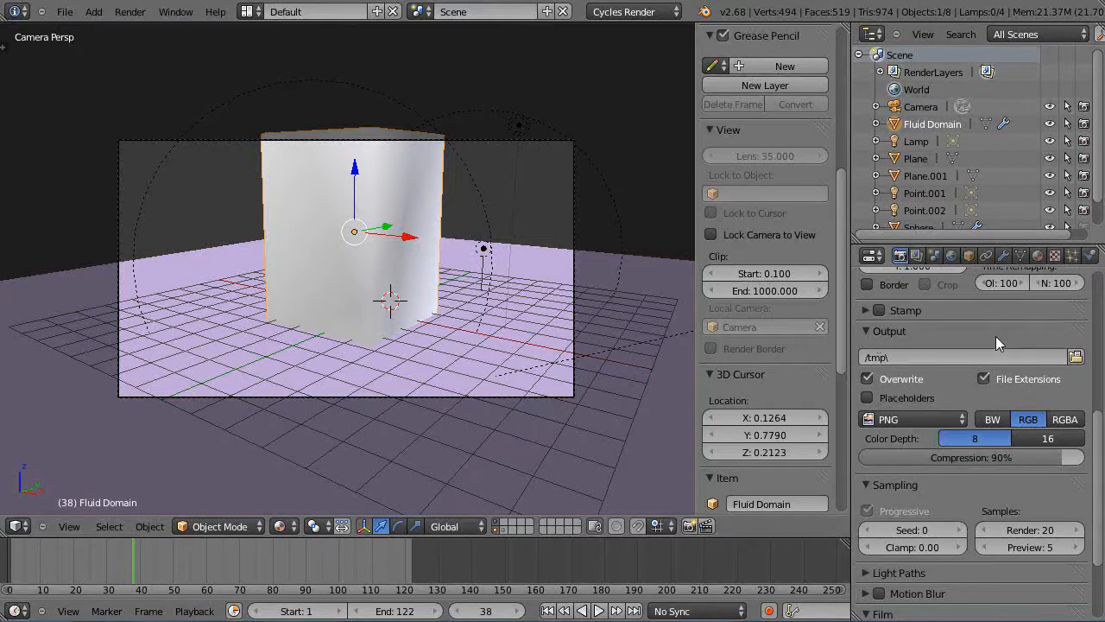
drag(1097, 480, 1098, 339)
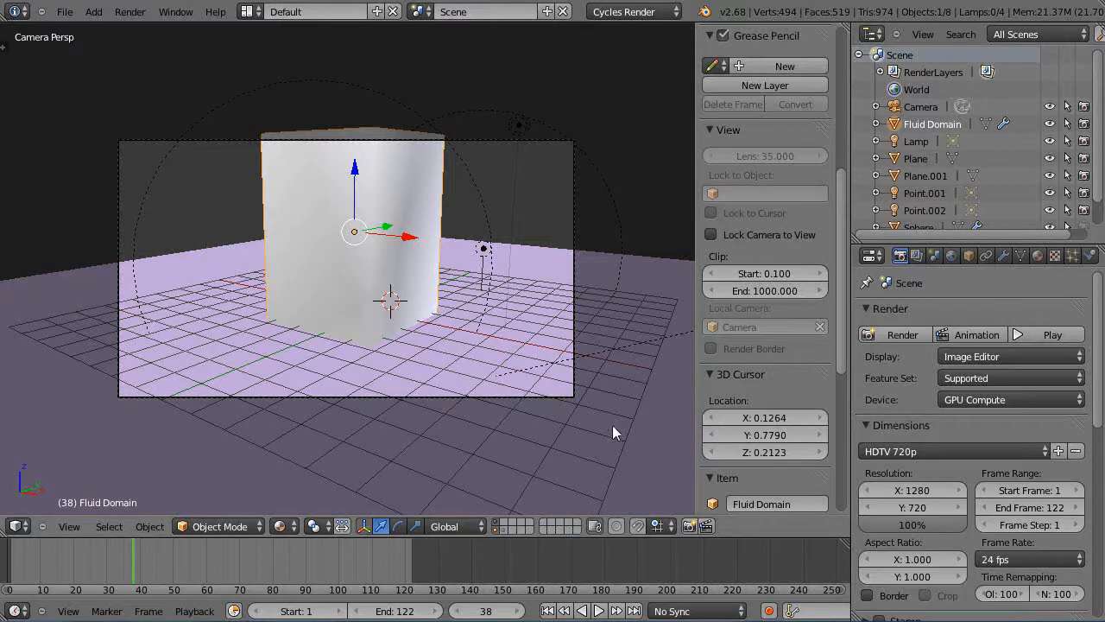
Hide the 3D view's properties shelf and change that area to the Video Sequence Editor
key(n)
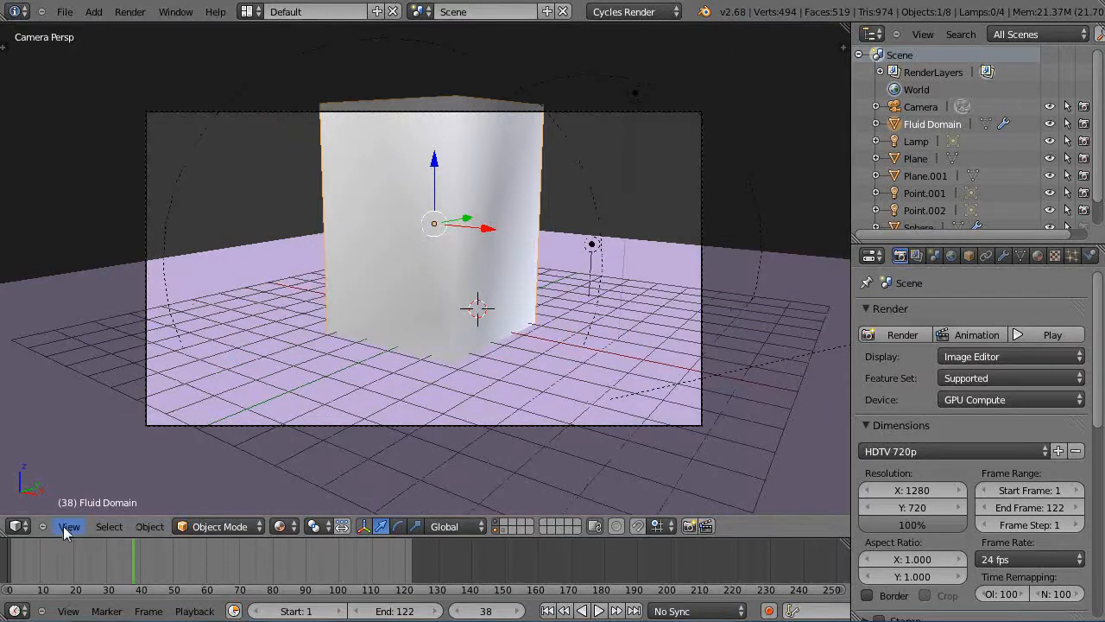
click(18, 527)
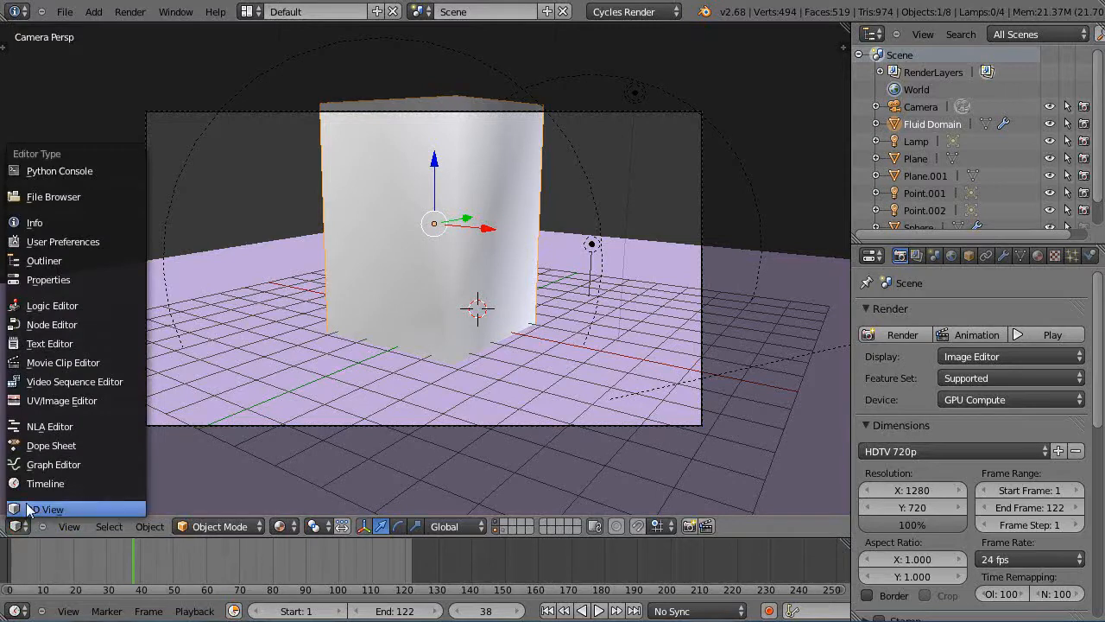
click(54, 384)
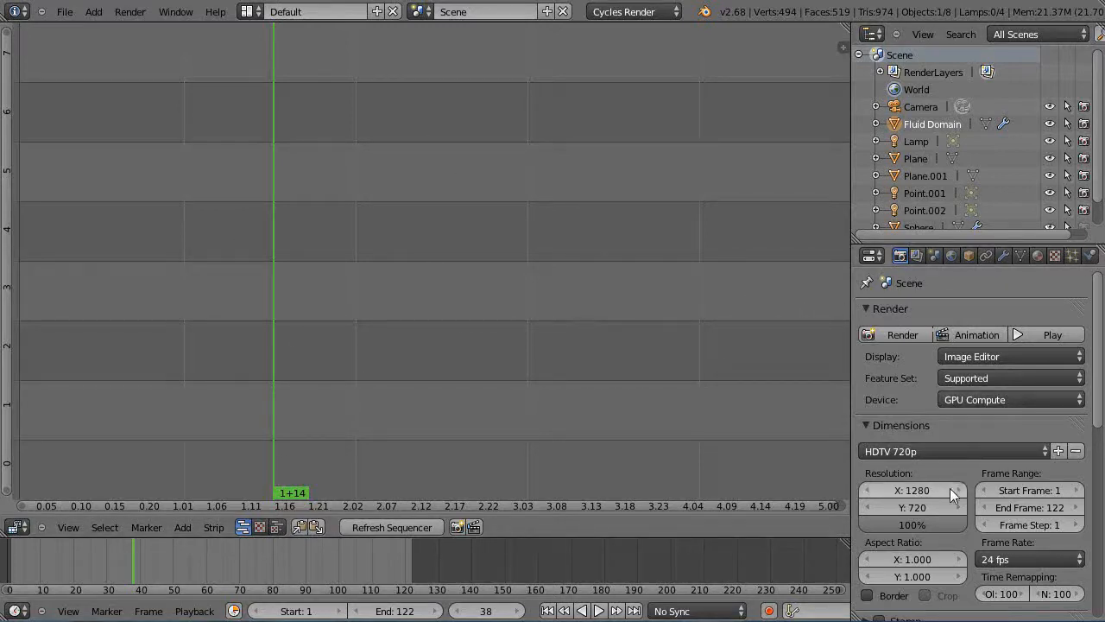
Switch to the Video Editing screen layout and place the current frame at 30 in the sequencer
click(246, 11)
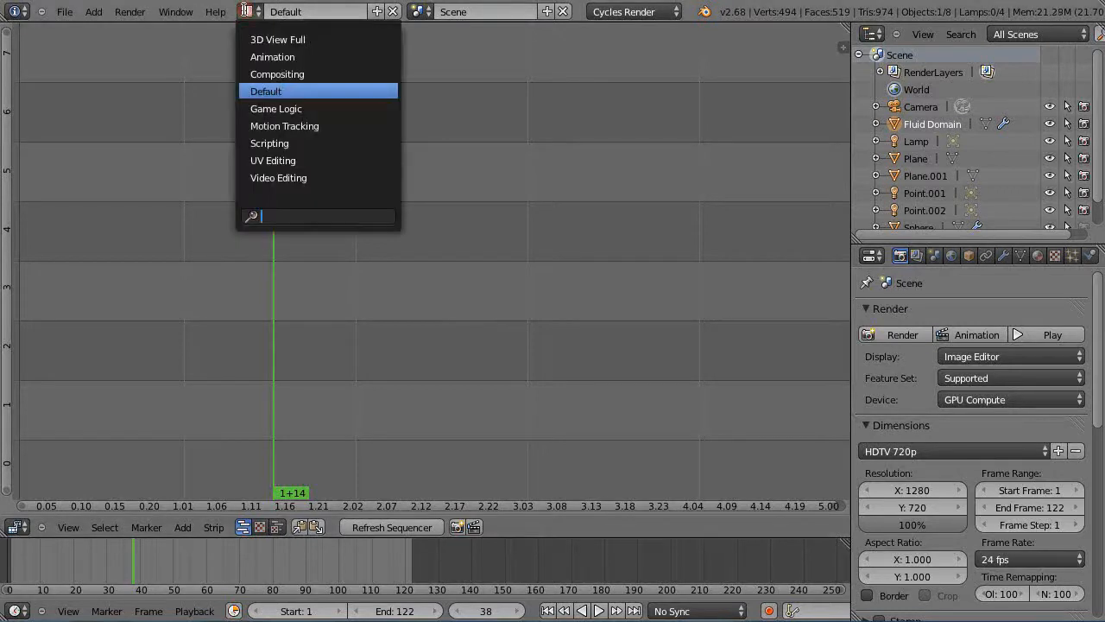
click(277, 177)
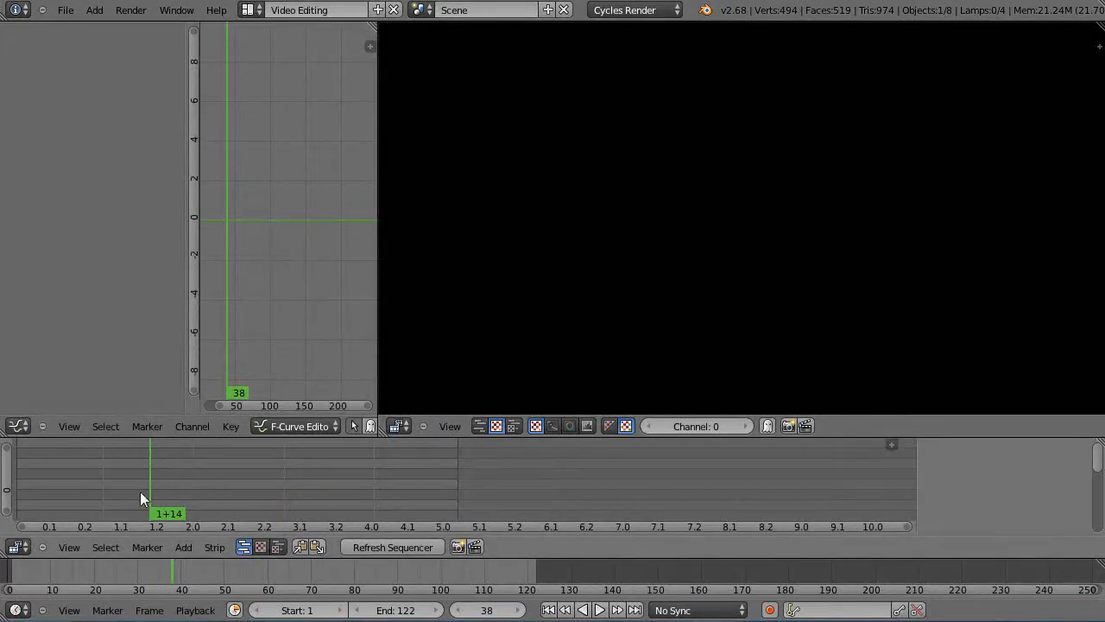
click(236, 480)
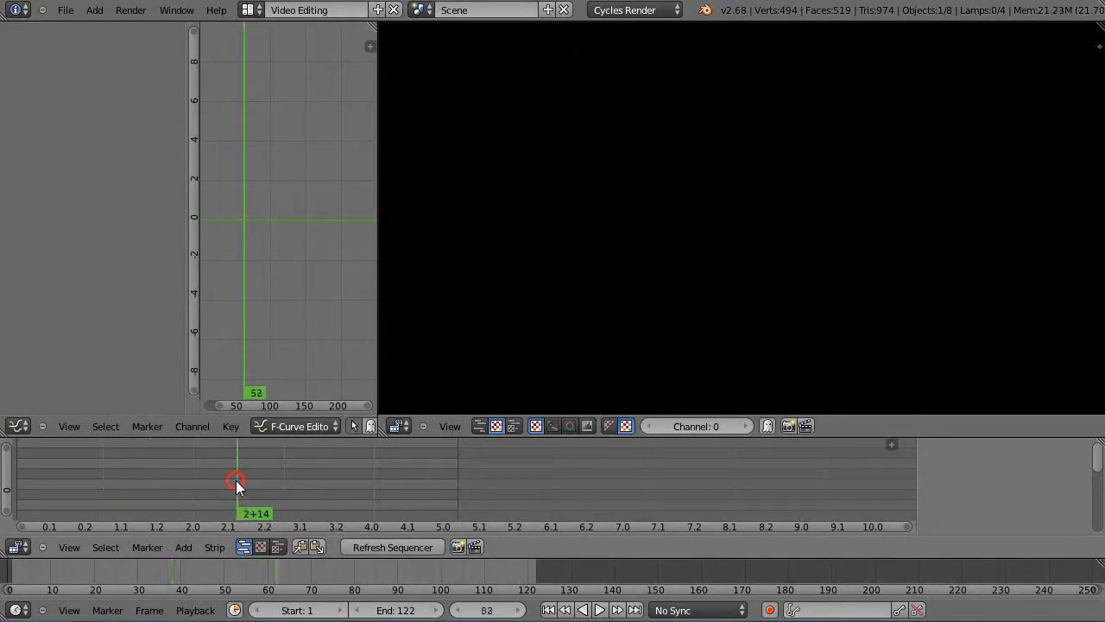
click(150, 477)
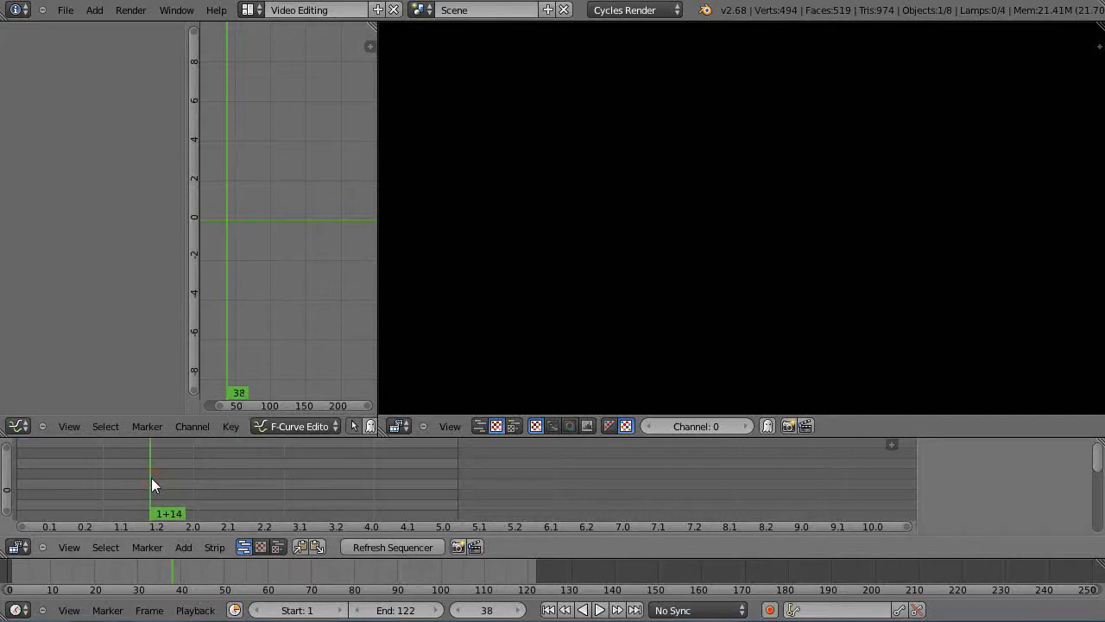
click(120, 481)
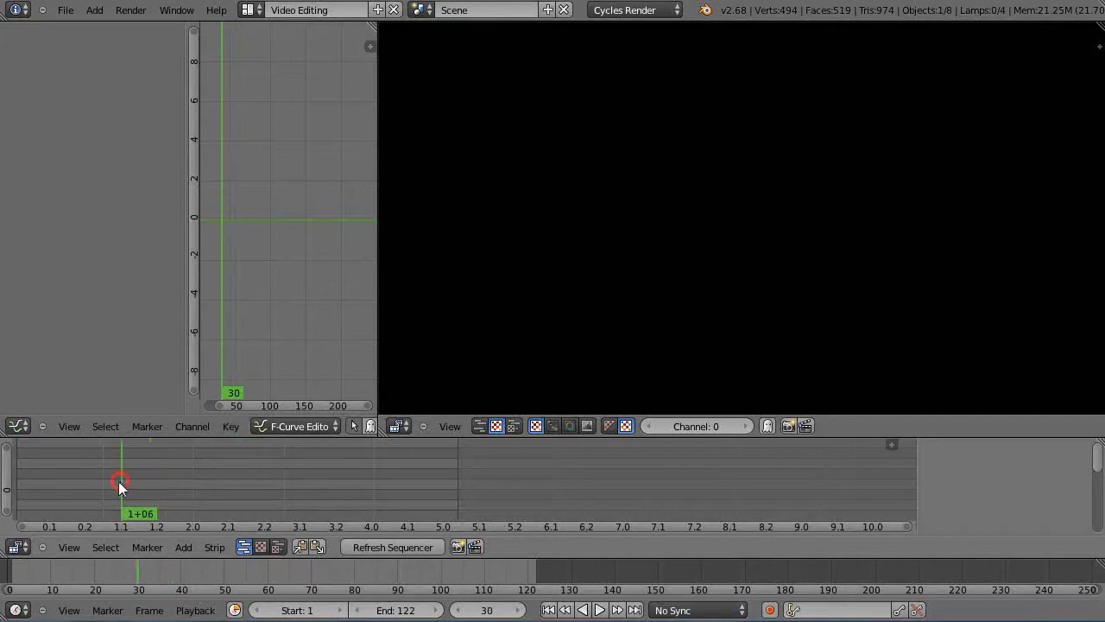
Start adding an image strip in the sequencer and go to the beginning of the C:\tmp file list
click(184, 548)
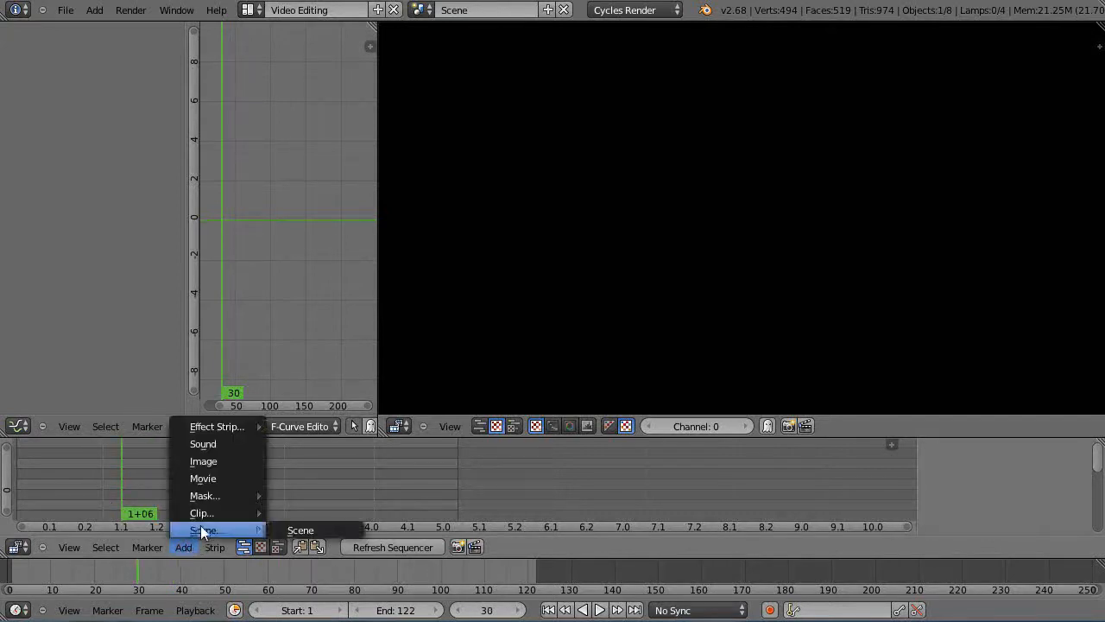
click(206, 460)
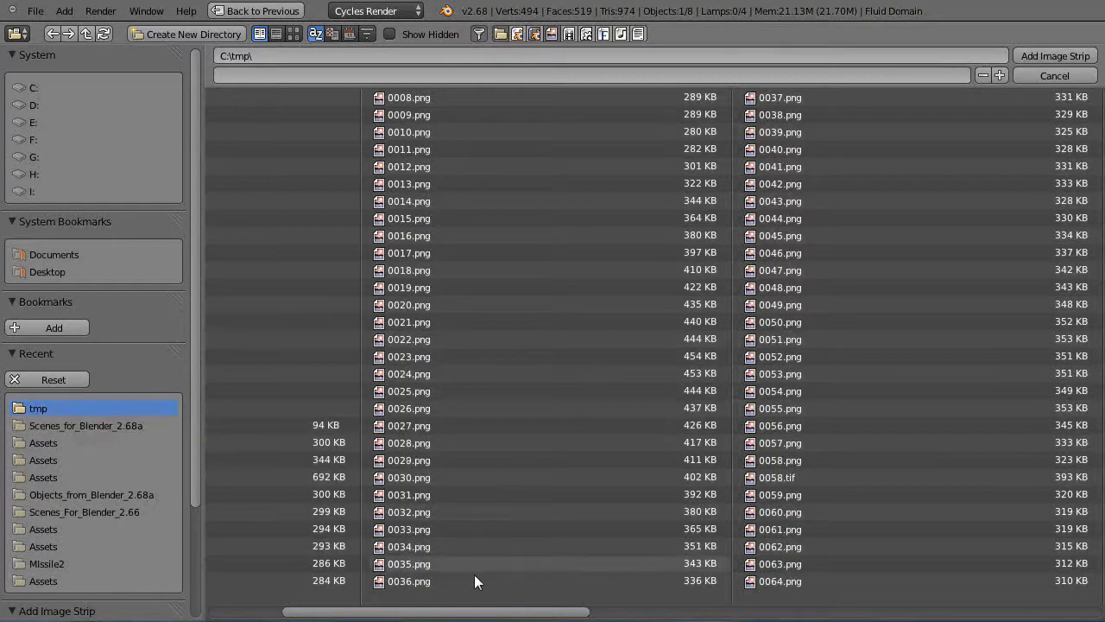
drag(483, 614, 394, 616)
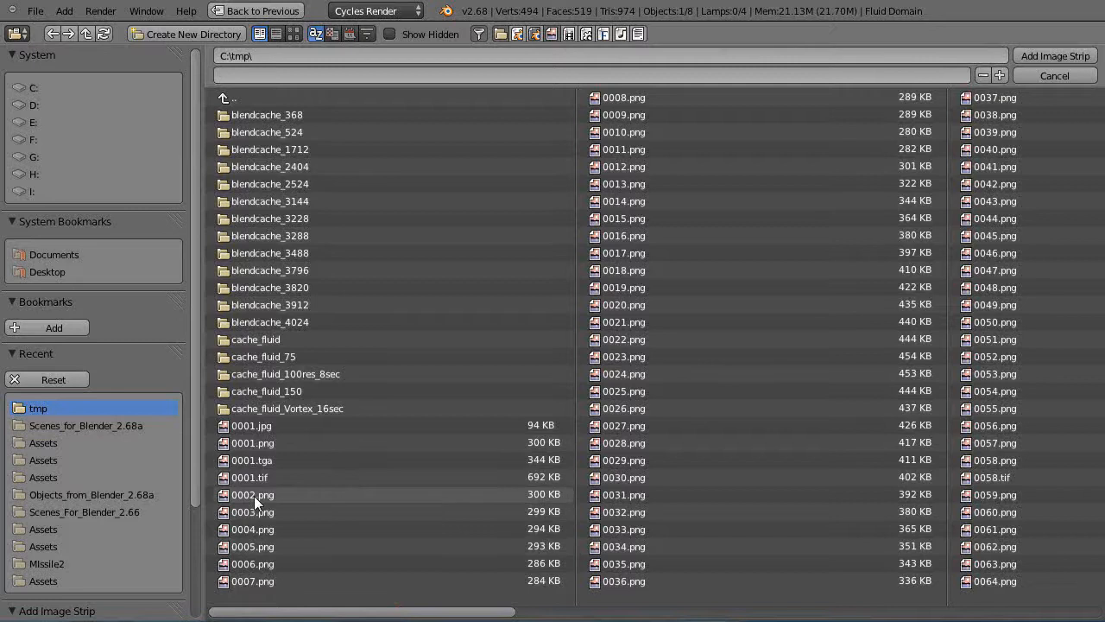
drag(259, 503, 312, 563)
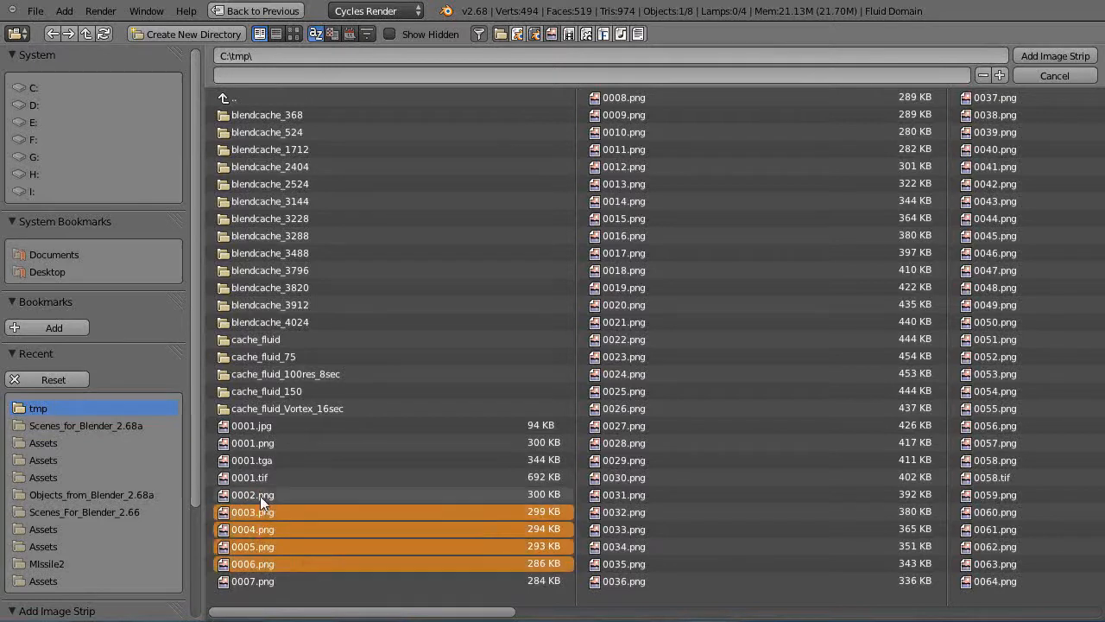
drag(267, 503, 693, 595)
scroll(865, 480, down, 5)
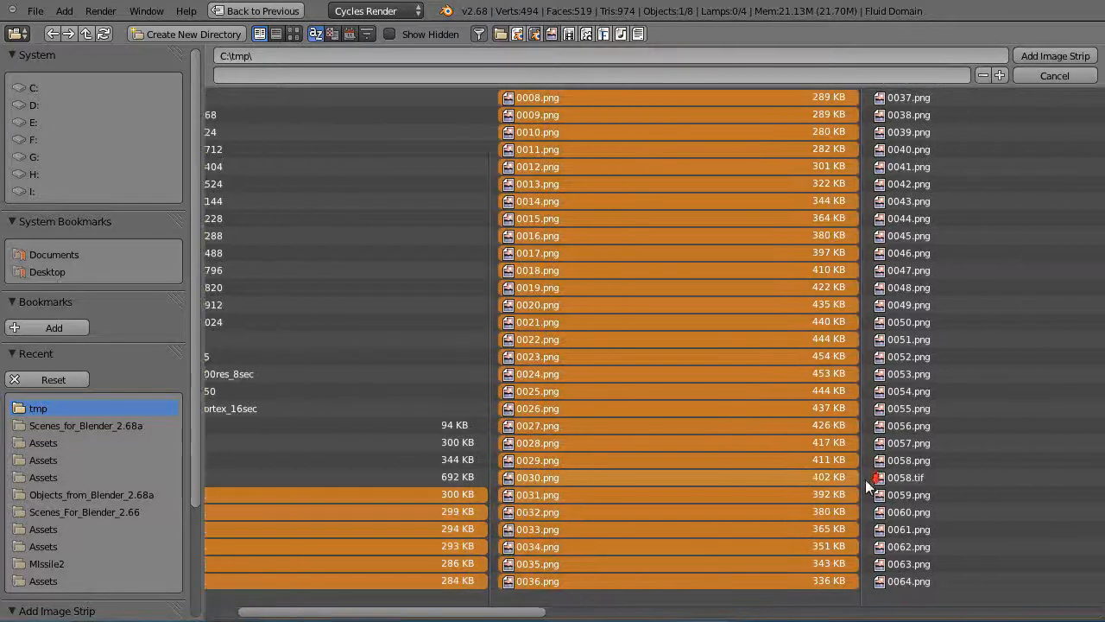
drag(848, 103, 949, 462)
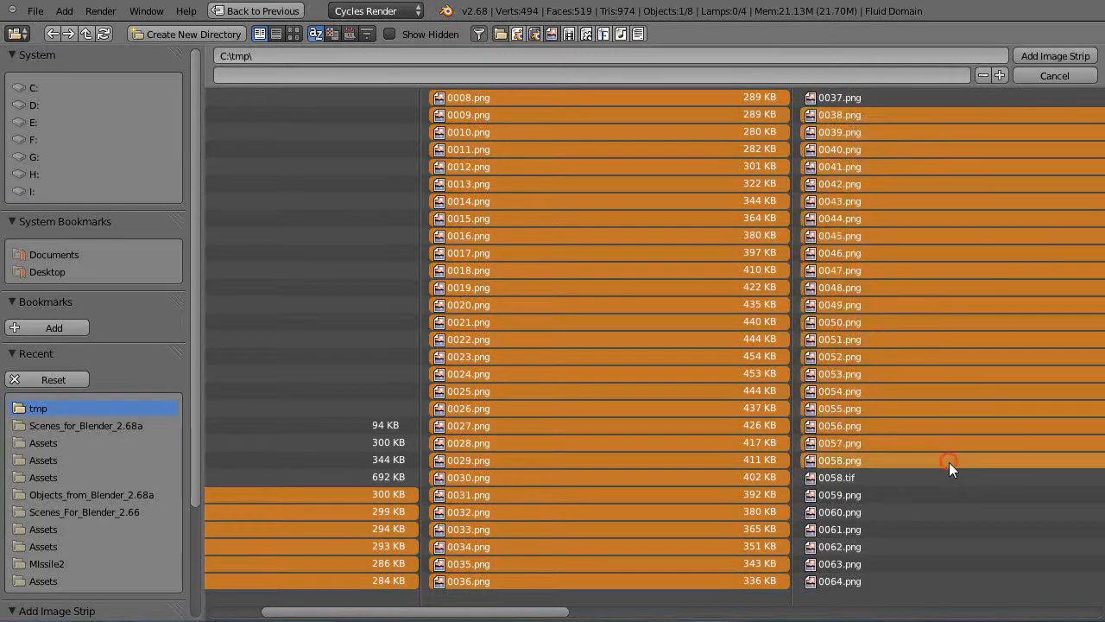
click(829, 96)
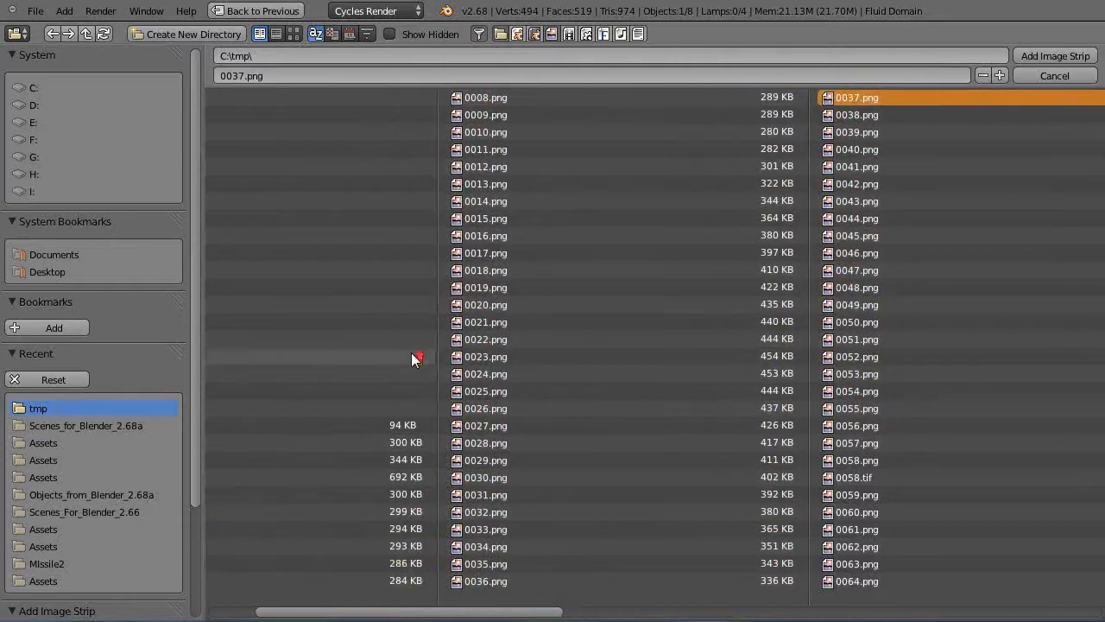
Select the PNG frames 0002.png through 0058.png and add them to the sequencer as an image strip
scroll(411, 352, left, 5)
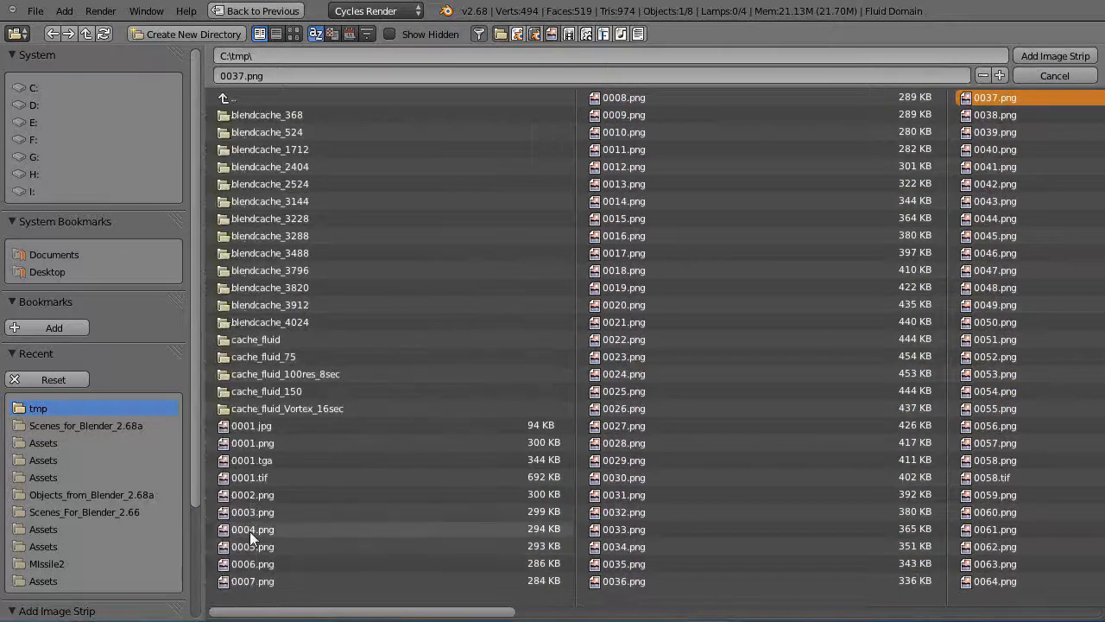
click(245, 495)
mouse_move(245, 495)
mouse_down()
mouse_move(458, 576)
mouse_move(632, 602)
mouse_up()
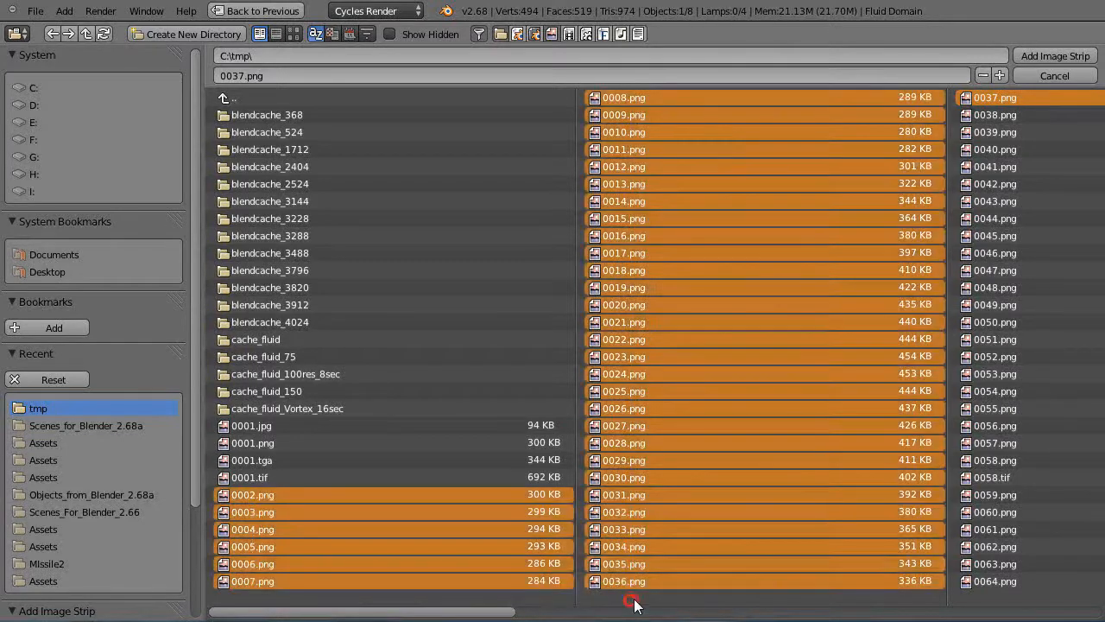
click(1014, 97)
drag(1014, 107, 1044, 459)
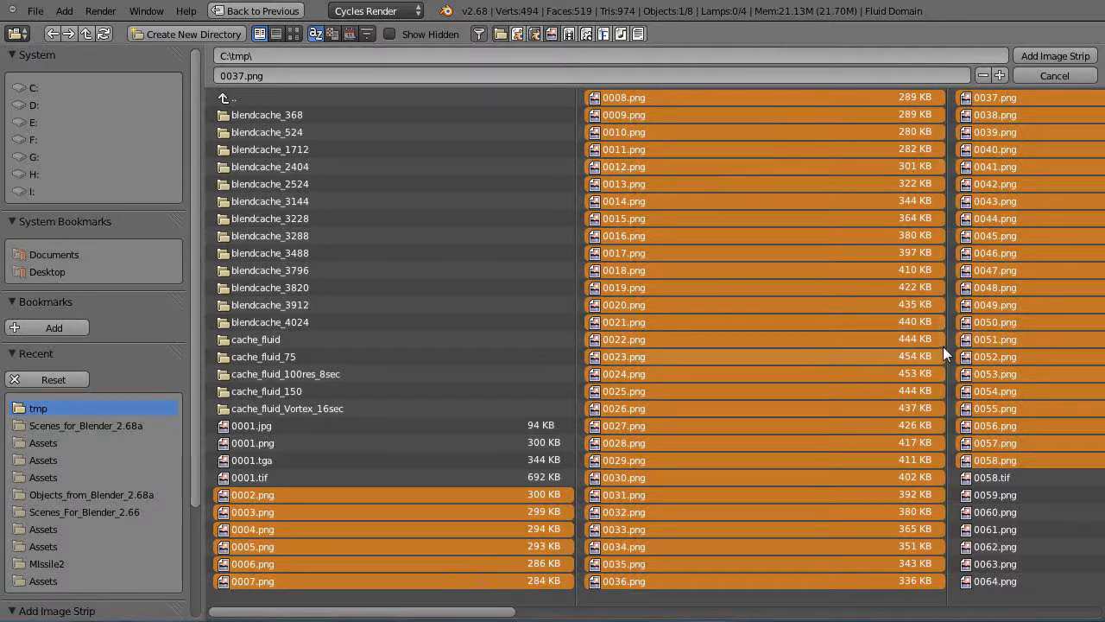
click(1043, 56)
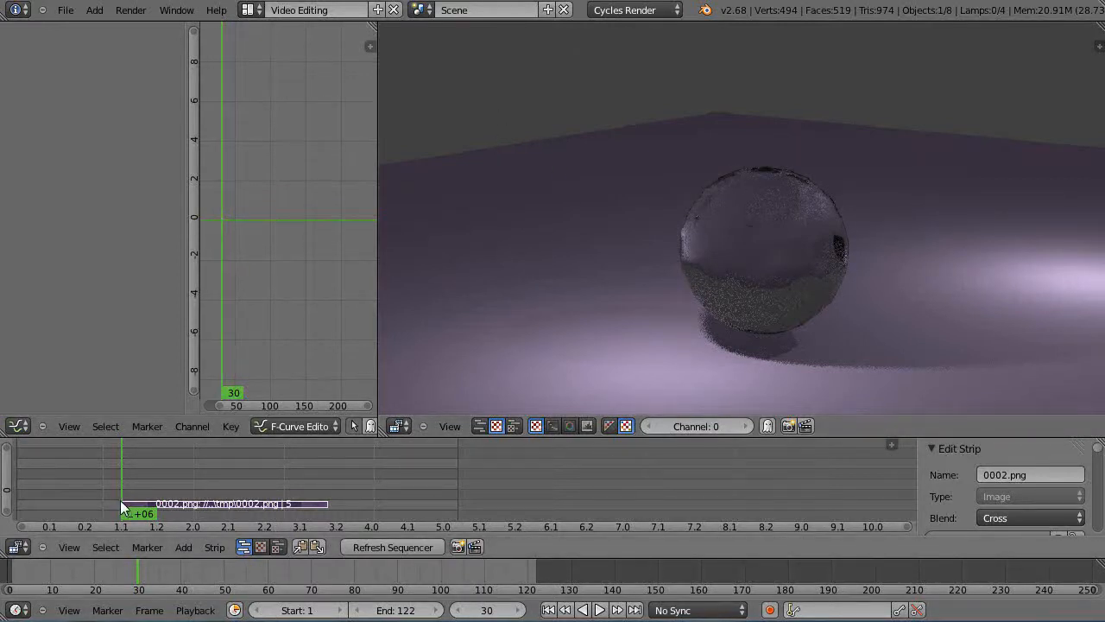
Preview the image strip by playing it from its start and stepping back and forth through its frames
mouse_move(122, 496)
mouse_down()
mouse_move(257, 499)
mouse_move(122, 492)
mouse_up()
key(alt+a)
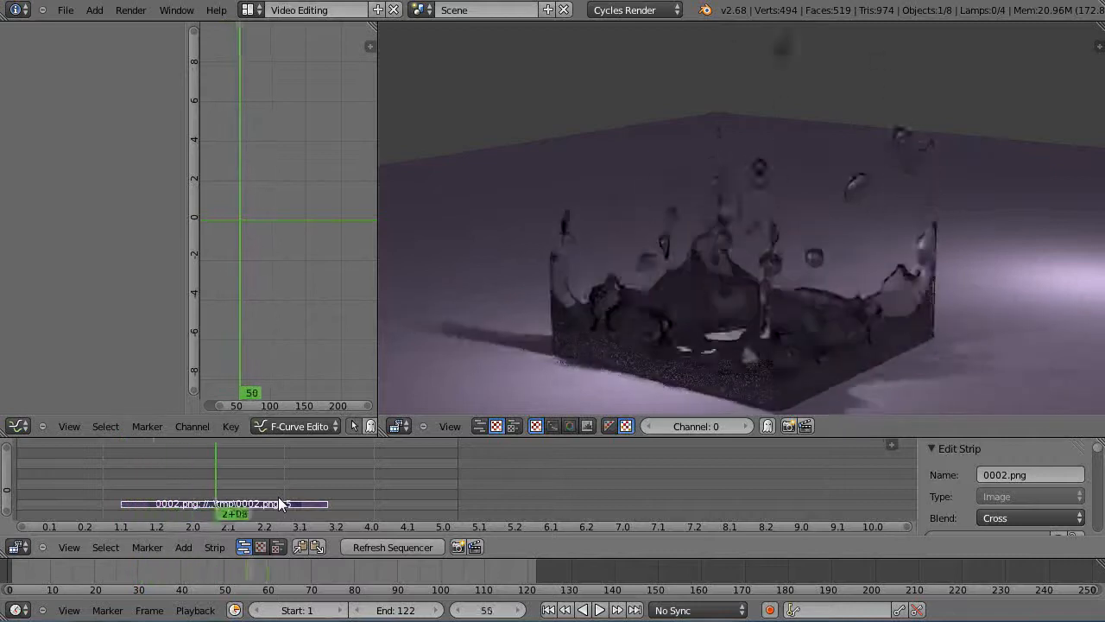
key(Right)
key(Right)
key(Right)
key(Right)
key(Right)
key(Right)
key(Right)
key(Right)
key(Right)
key(Right)
key(Right)
key(Left)
key(Left)
key(Left)
key(Left)
key(Left)
key(Left)
key(Left)
key(Left)
key(Left)
key(Left)
key(Left)
key(Left)
key(Left)
key(Left)
key(Left)
key(Left)
key(Left)
key(Left)
key(Left)
key(Left)
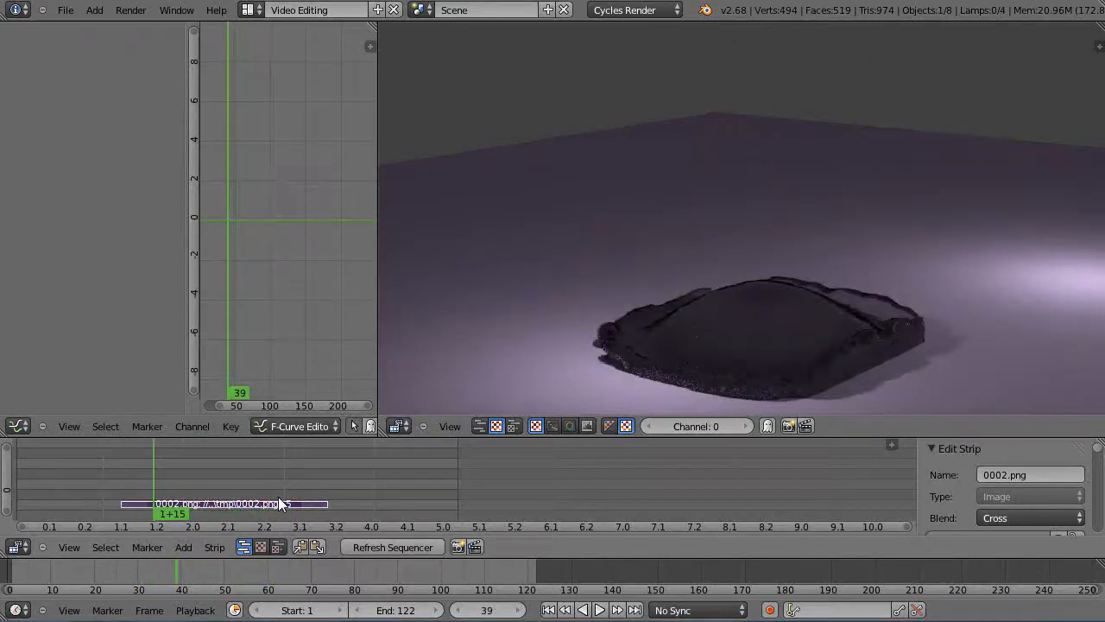
key(Right)
key(Right)
key(Right)
key(Right)
key(Right)
key(Right)
key(Right)
key(Right)
key(Right)
key(Right)
key(Right)
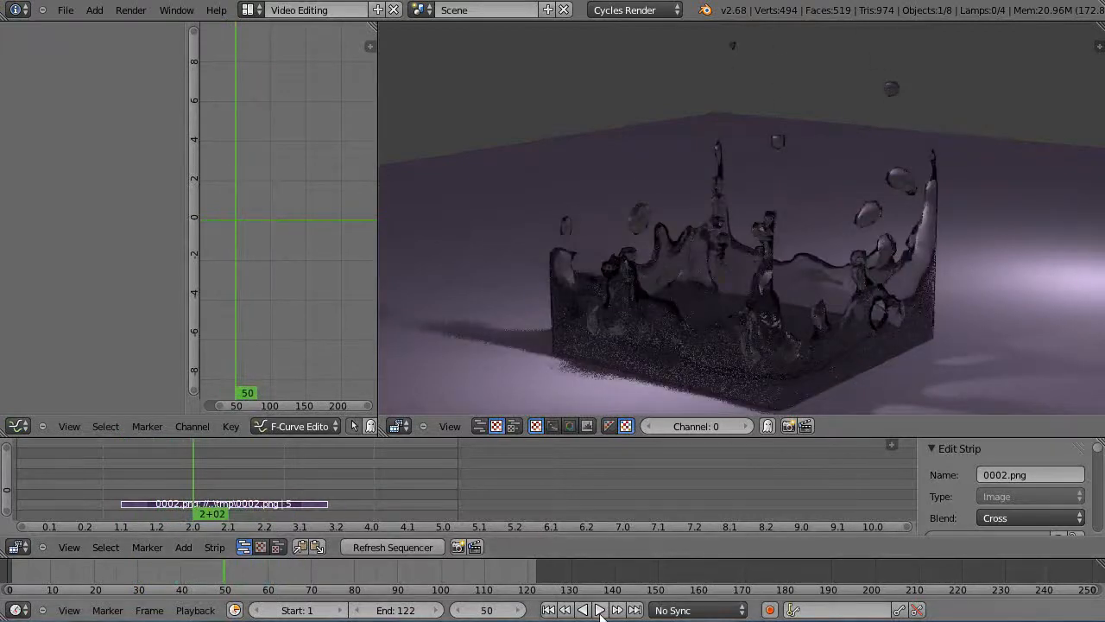
Play the sequence and restart the playback from the beginning of the image strip
key(alt+a)
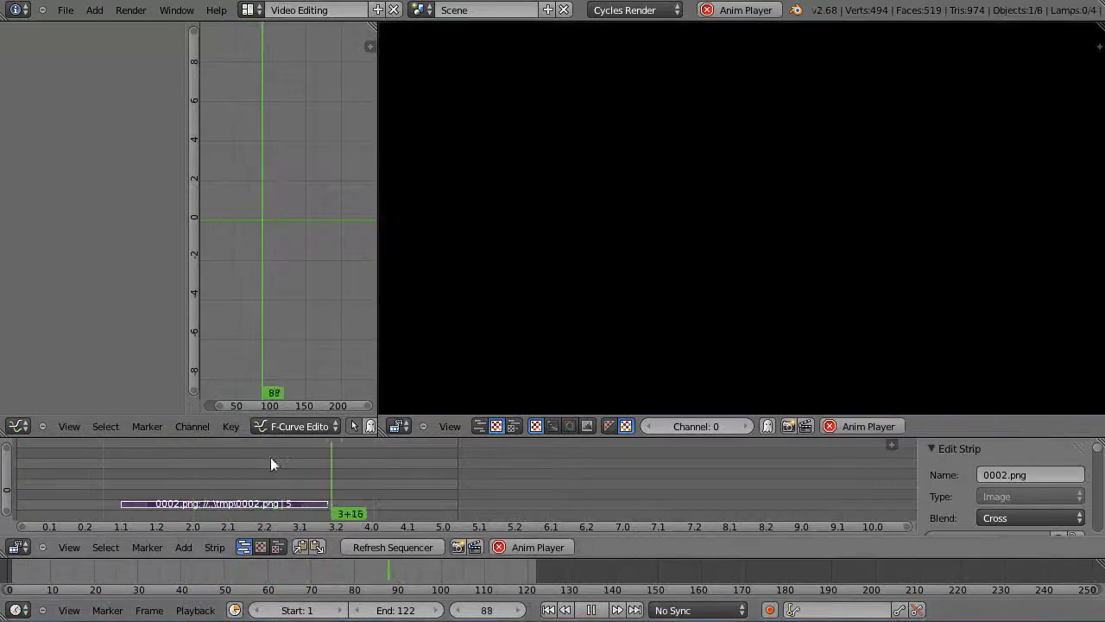
click(125, 507)
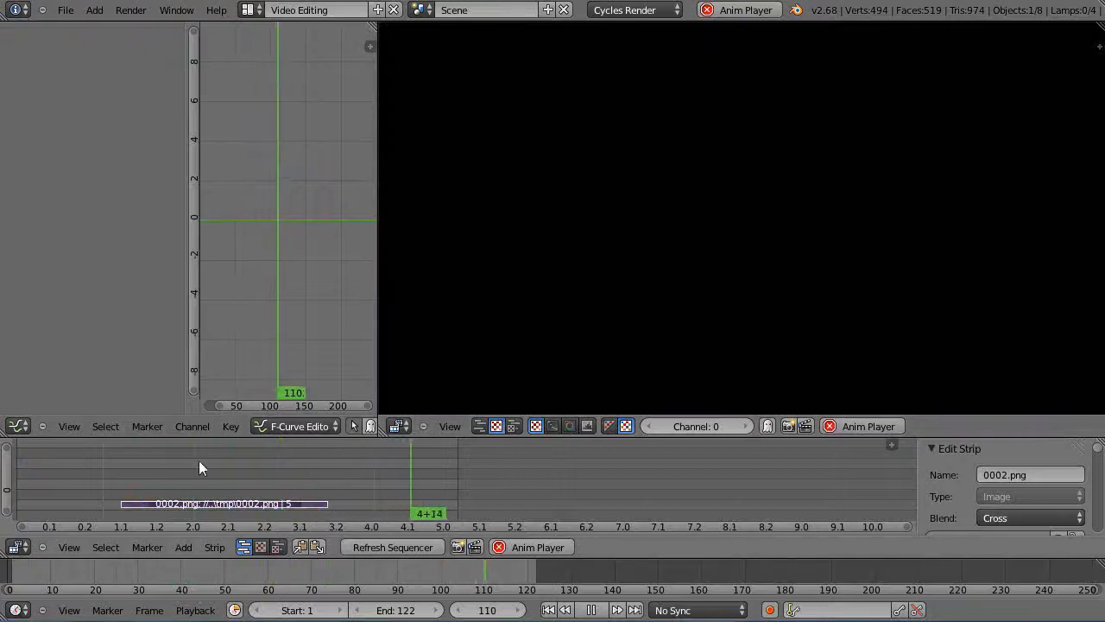
click(120, 488)
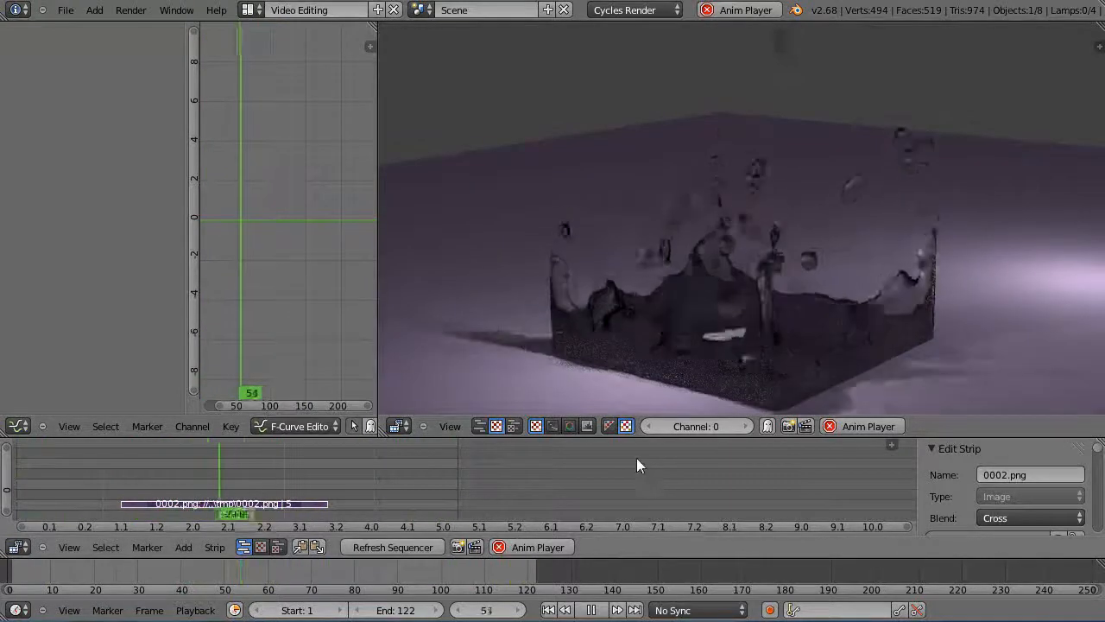